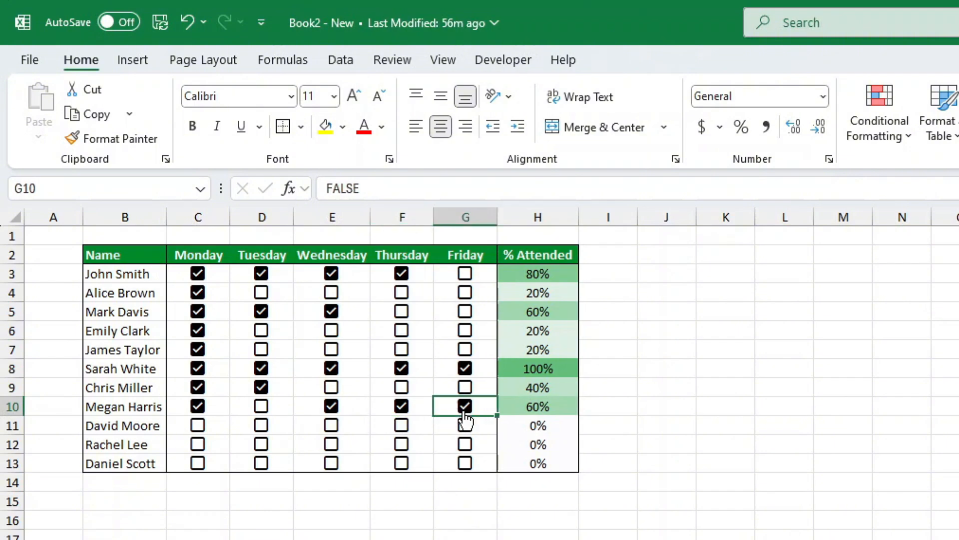
Mark Tuesday, Wednesday and Thursday as attended in row 11.
{"action": "left_click", "coordinate": [261, 425]}
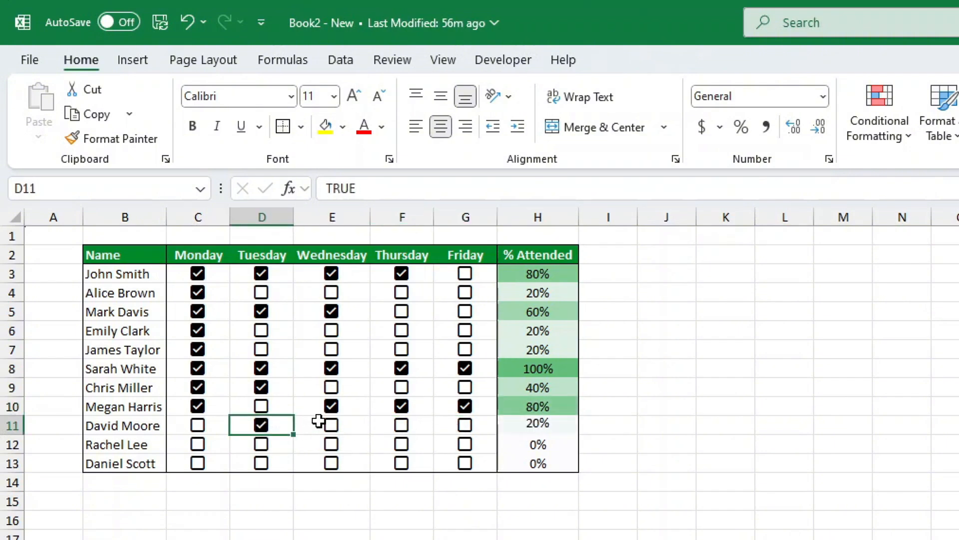
{"action": "left_click", "coordinate": [331, 424]}
{"action": "left_click", "coordinate": [401, 426]}
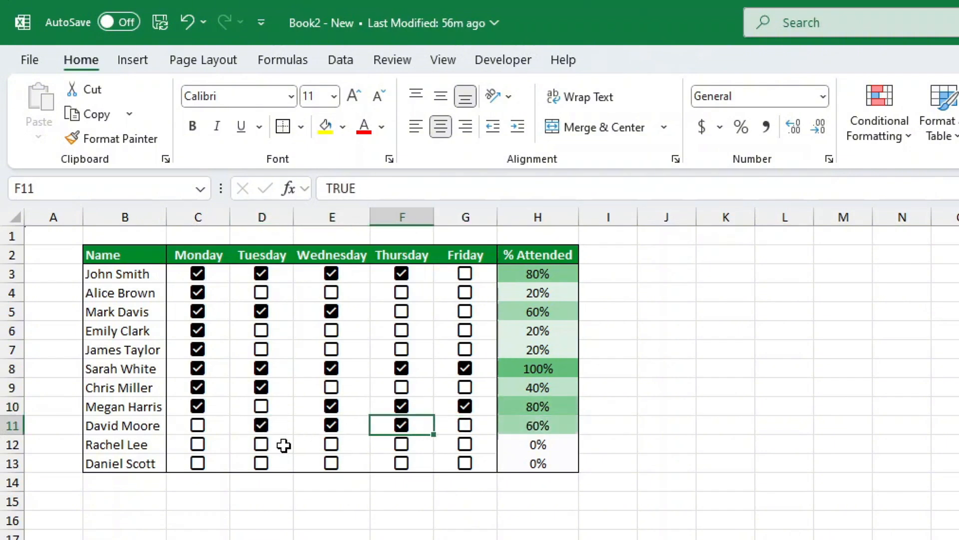
Mark Tuesday and Thursday as attended in row 13, and Monday, Thursday and Friday in row 12.
{"action": "left_click", "coordinate": [261, 463]}
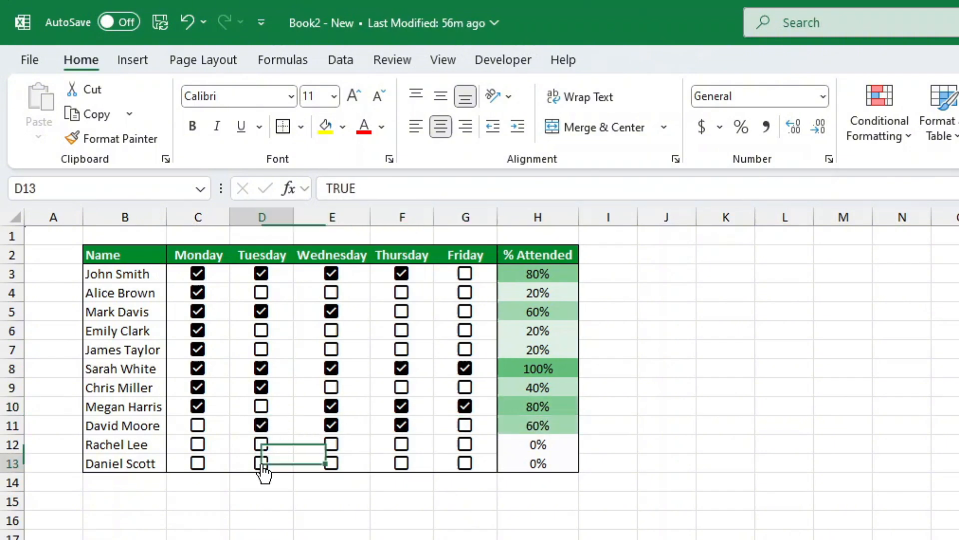
{"action": "left_click", "coordinate": [401, 463]}
{"action": "left_click", "coordinate": [198, 444]}
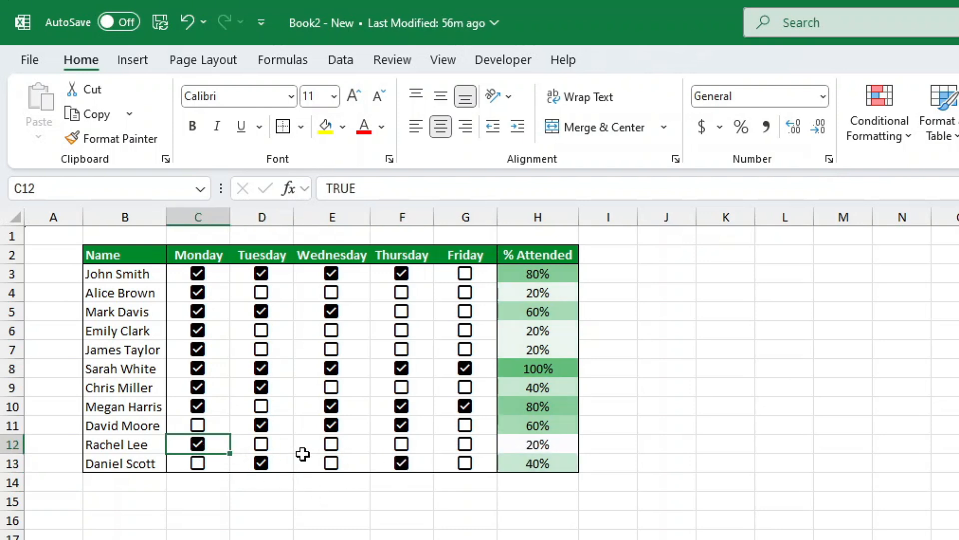
{"action": "left_click", "coordinate": [401, 443]}
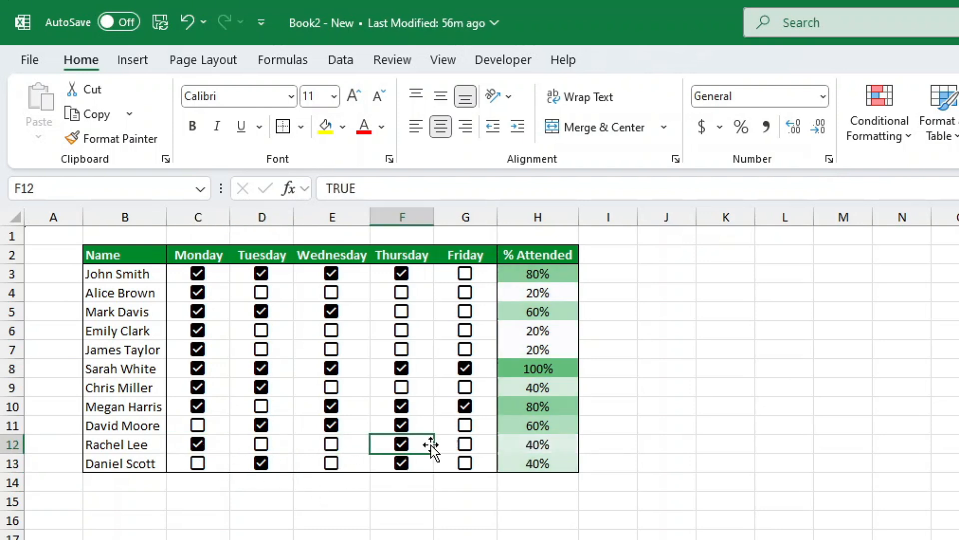
{"action": "left_click", "coordinate": [464, 443]}
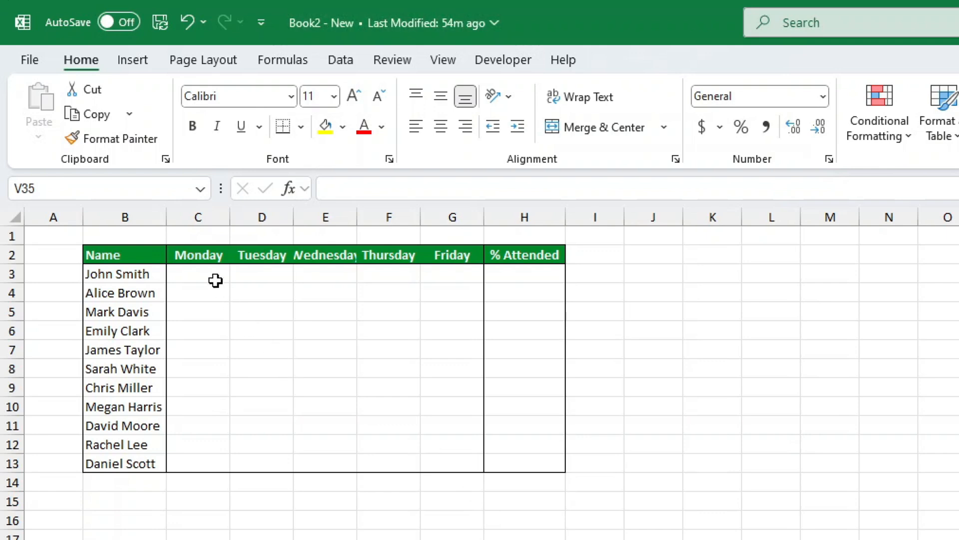
Insert checkboxes into the Monday to Friday attendance cells C3:G13.
{"action": "left_click_drag", "start_coordinate": [216, 280], "coordinate": [460, 458]}
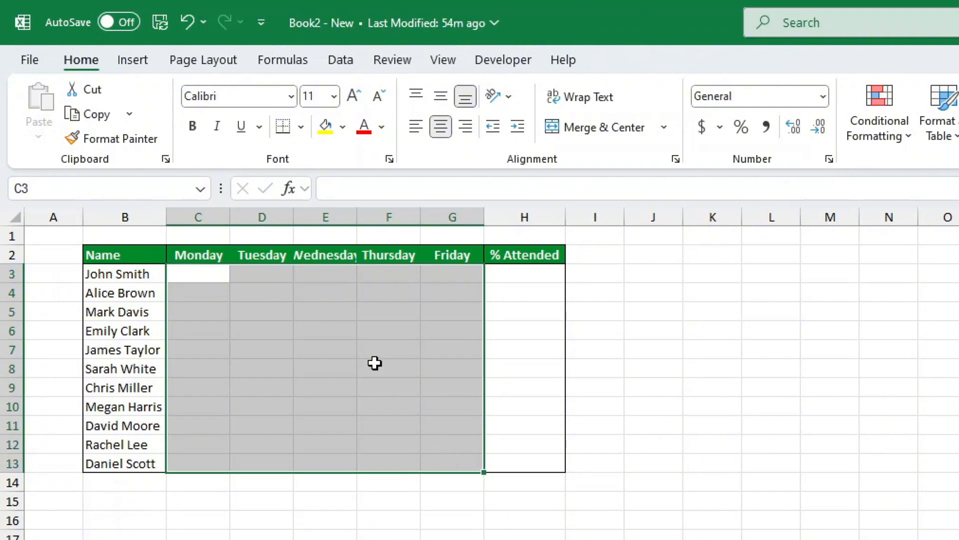
{"action": "left_click", "coordinate": [145, 67]}
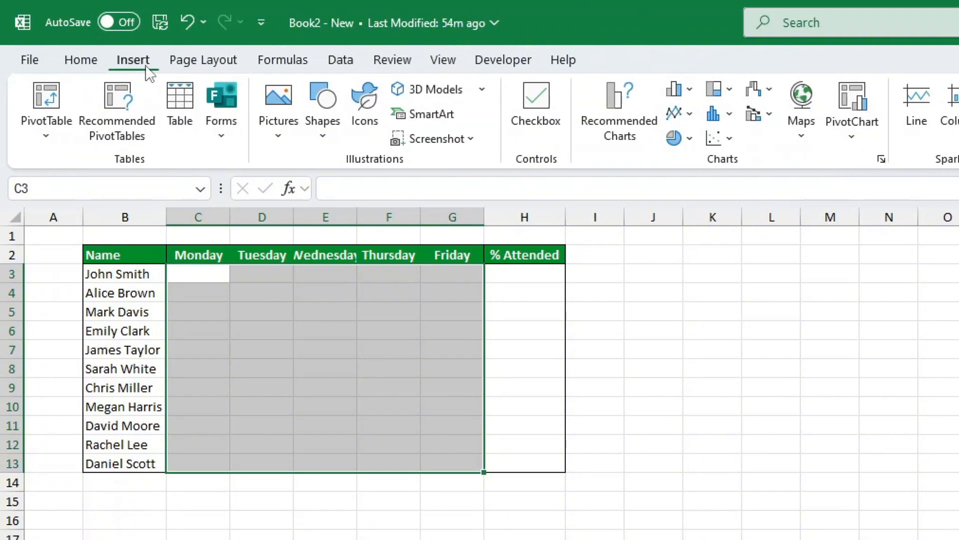
{"action": "left_click", "coordinate": [531, 110]}
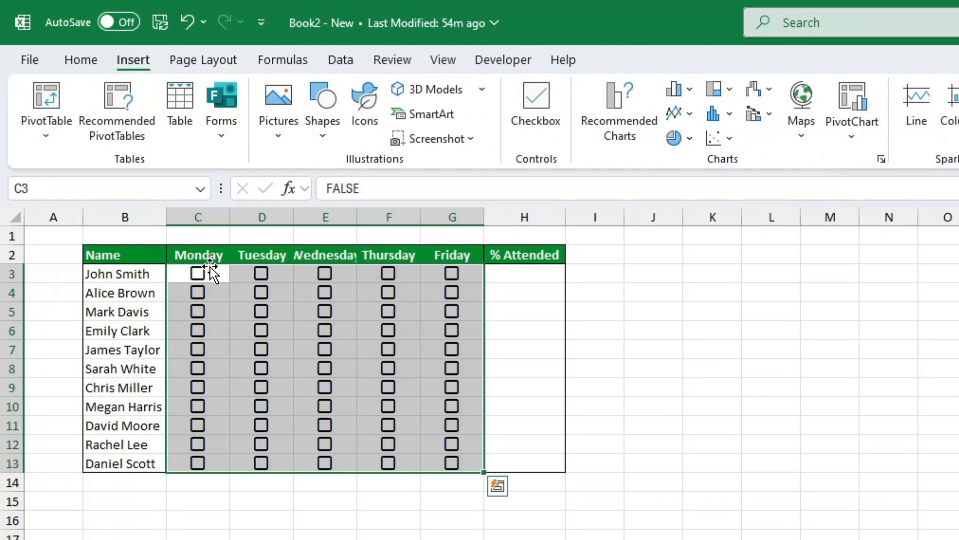
Tick all the Monday to Friday checkboxes in row 3.
{"action": "left_click", "coordinate": [200, 281]}
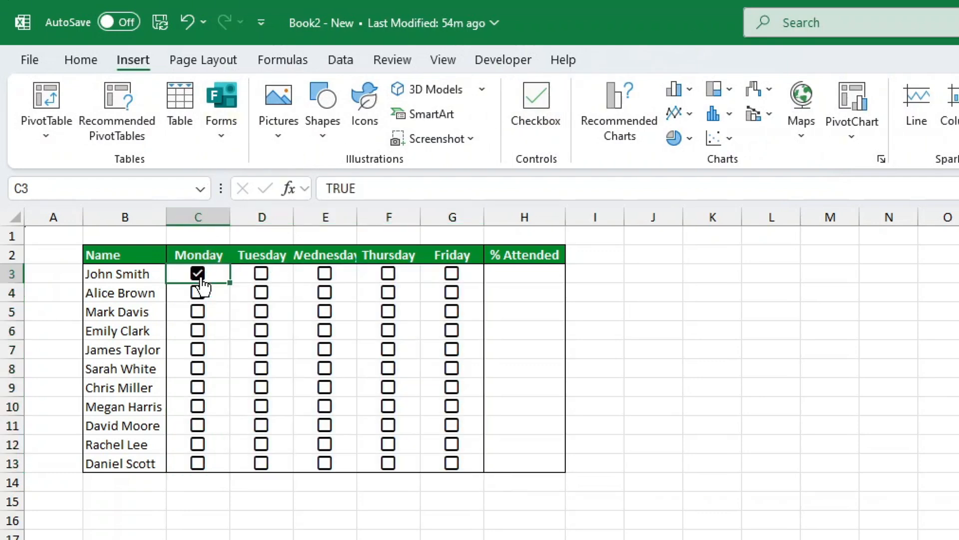
{"action": "left_click", "coordinate": [262, 281]}
{"action": "left_click", "coordinate": [324, 275]}
{"action": "left_click", "coordinate": [388, 274]}
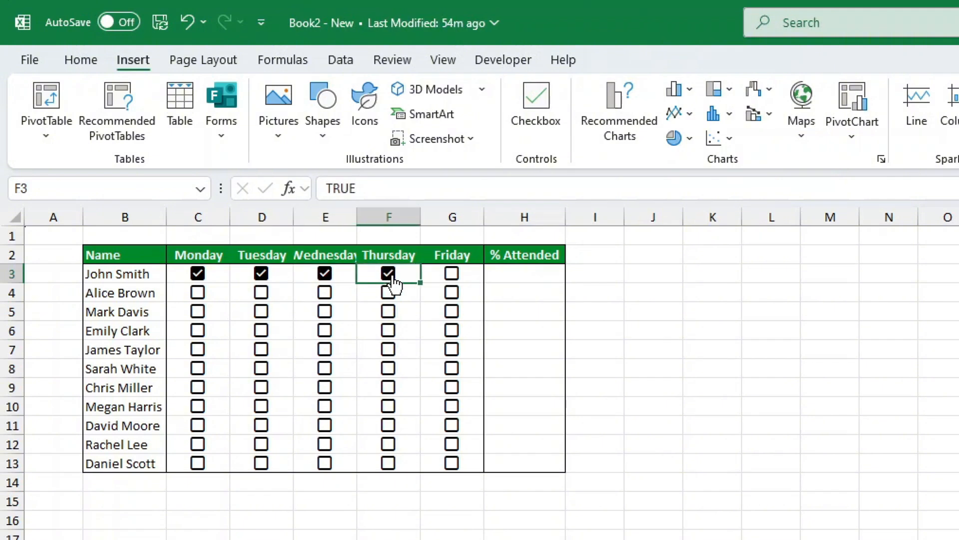
{"action": "left_click", "coordinate": [453, 276]}
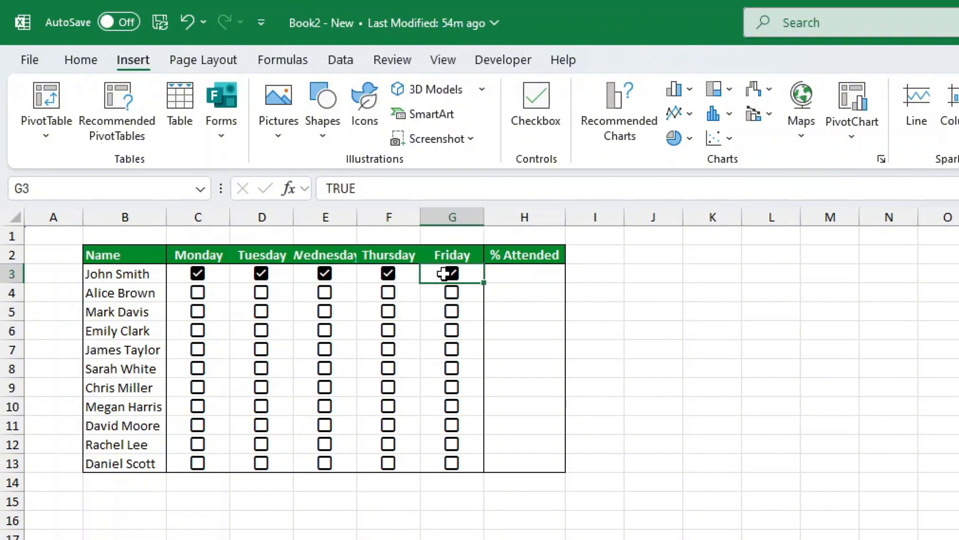
Untick Wednesday, Thursday and Friday in row 3, and autofit the width of the Wednesday column.
{"action": "left_click", "coordinate": [388, 274]}
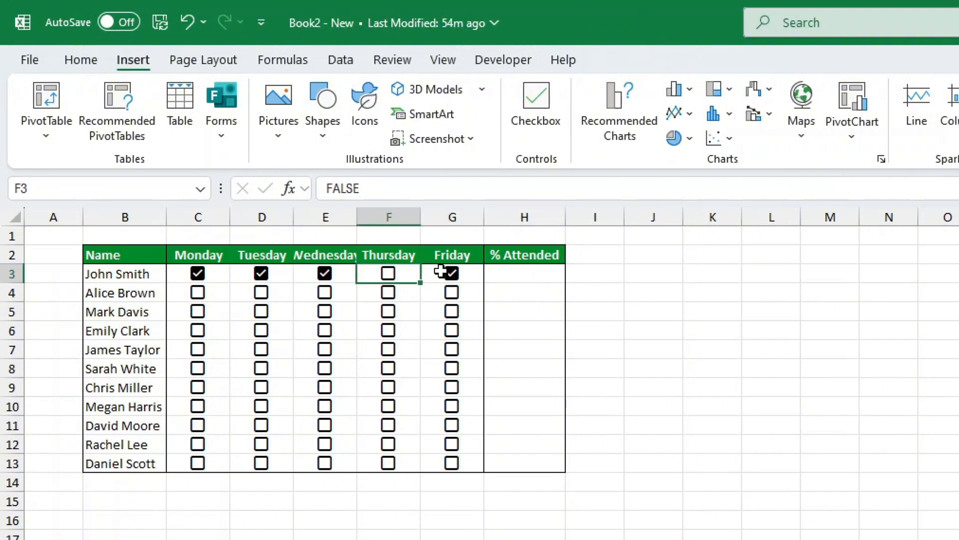
{"action": "left_click", "coordinate": [452, 281]}
{"action": "left_click", "coordinate": [452, 277]}
{"action": "left_click", "coordinate": [326, 274]}
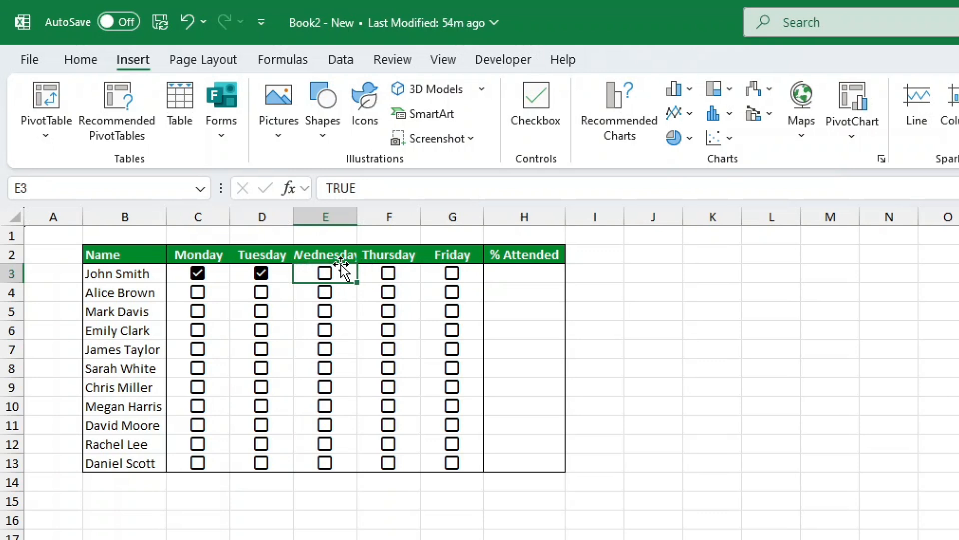
{"action": "double_click", "coordinate": [354, 218]}
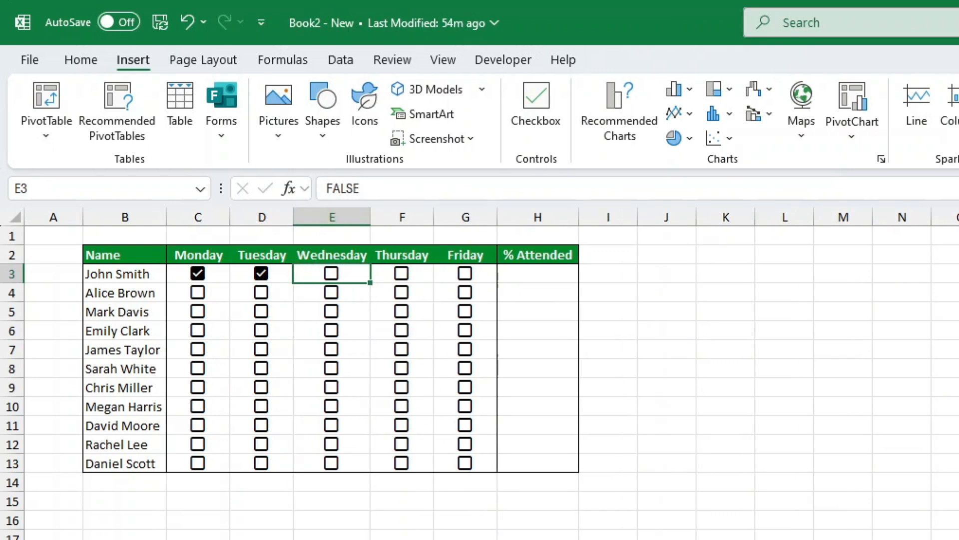
Tick the Monday checkbox in row 4, and switch row 3's Monday checkbox off and back on.
{"action": "left_click", "coordinate": [198, 293]}
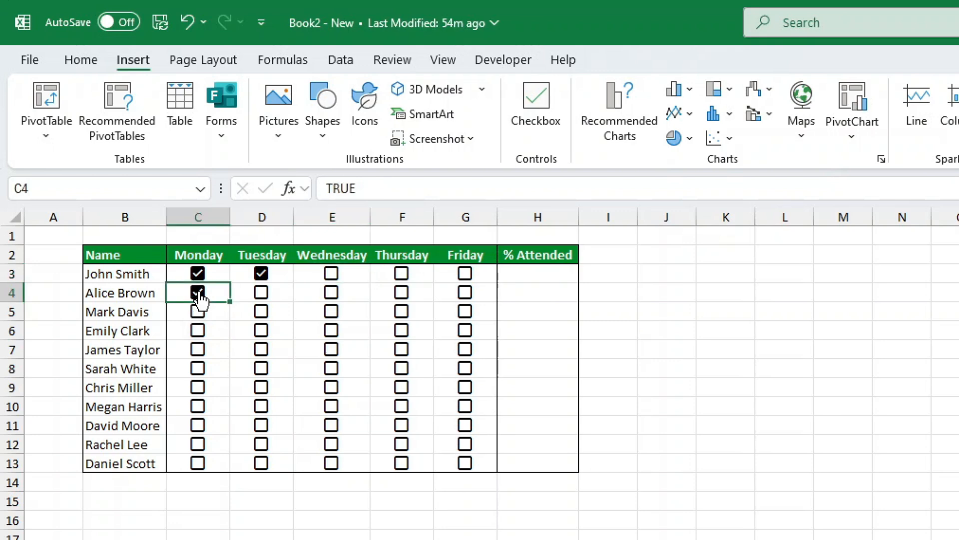
{"action": "left_click", "coordinate": [200, 281]}
{"action": "left_click", "coordinate": [198, 278]}
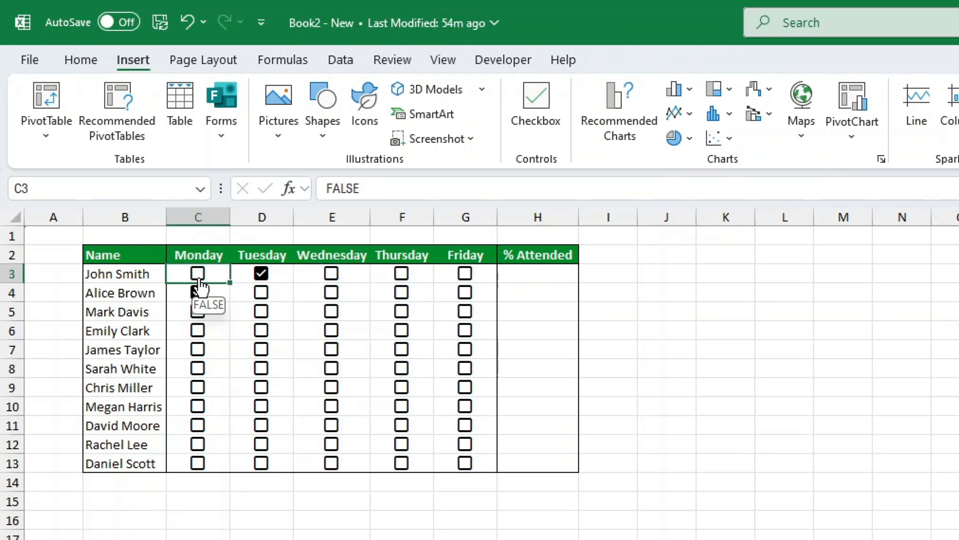
{"action": "left_click", "coordinate": [199, 278]}
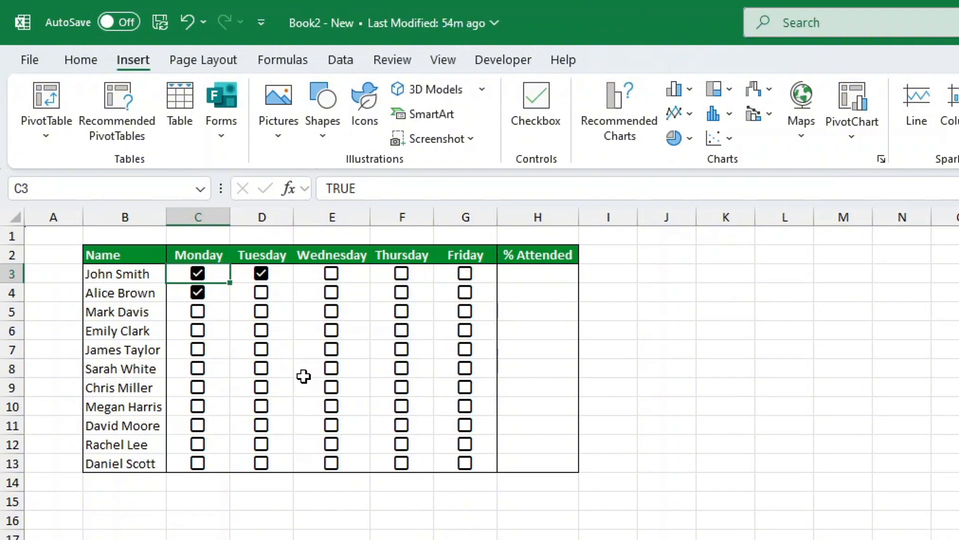
Enter =COUNTIF(C3:G3,TRUE) in H3 under % Attended, and tick row 3's Wednesday checkbox to test the count.
{"action": "left_click_drag", "start_coordinate": [555, 266], "coordinate": [545, 463]}
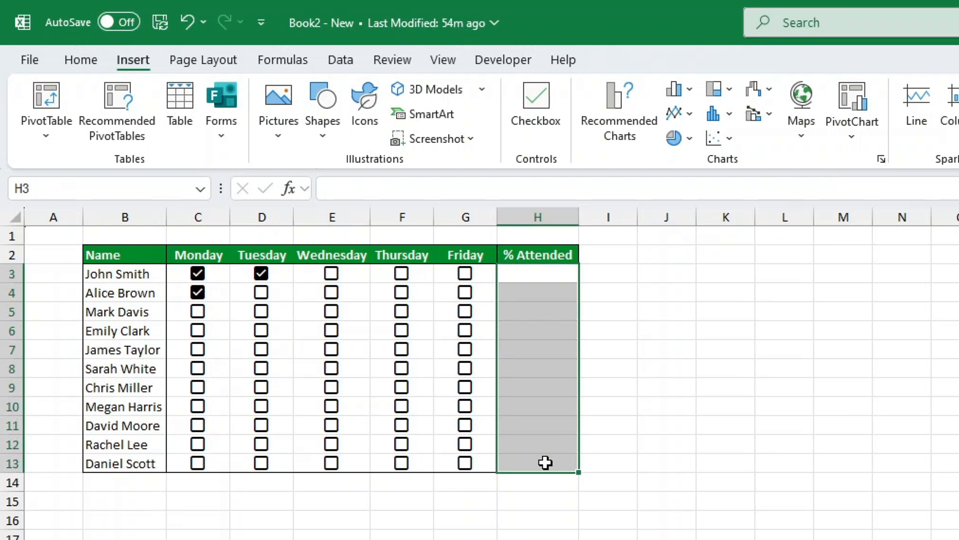
{"action": "left_click", "coordinate": [546, 268]}
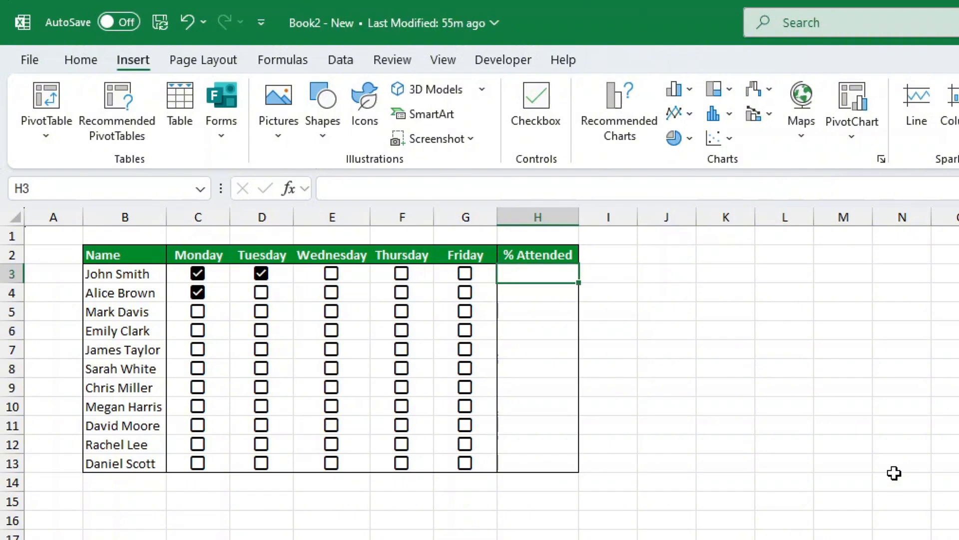
{"action": "type", "text": "=CO"}
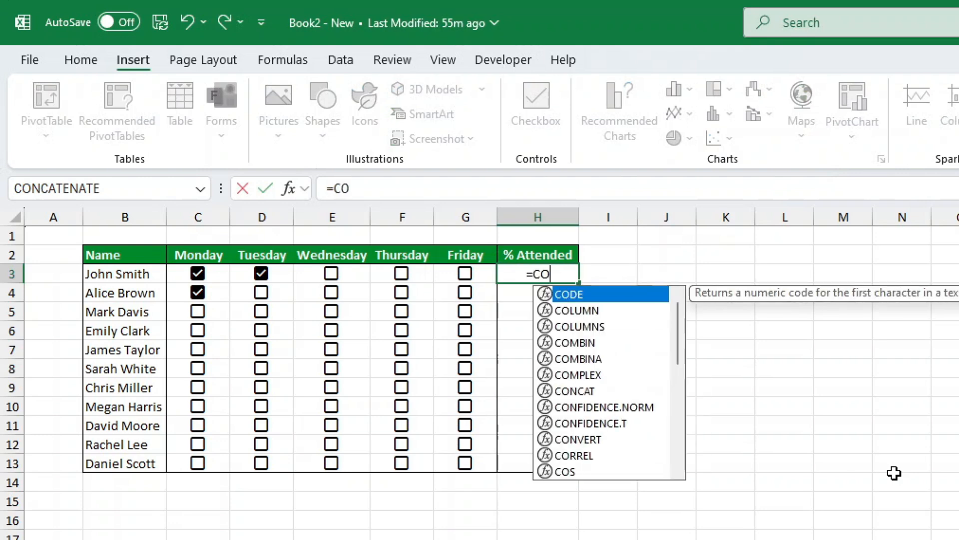
{"action": "type", "text": "UNTIF("}
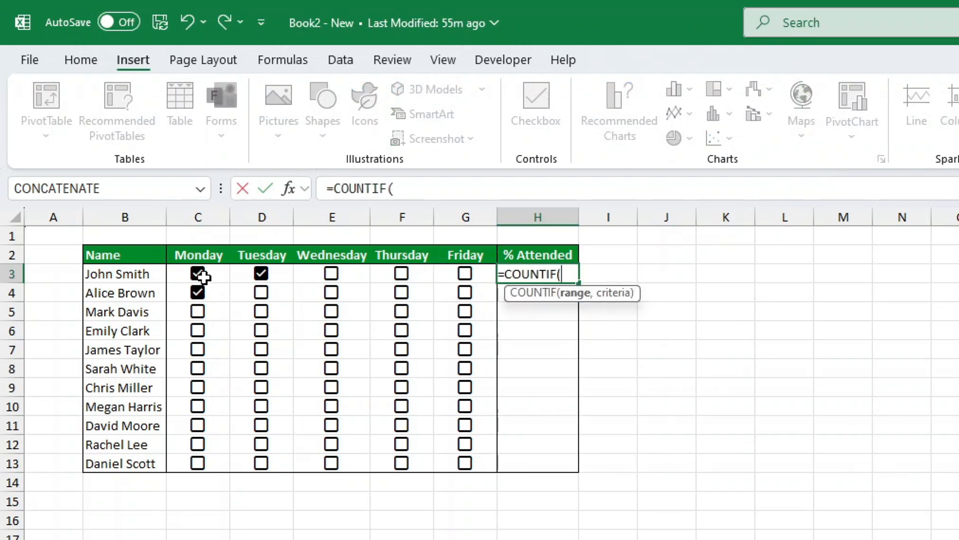
{"action": "left_click_drag", "start_coordinate": [202, 274], "coordinate": [457, 272]}
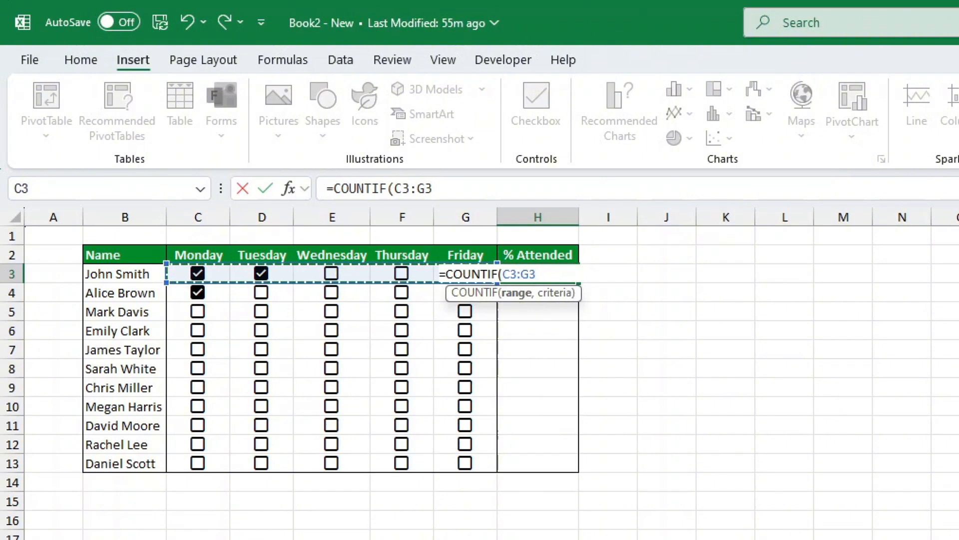
{"action": "type", "text": ","}
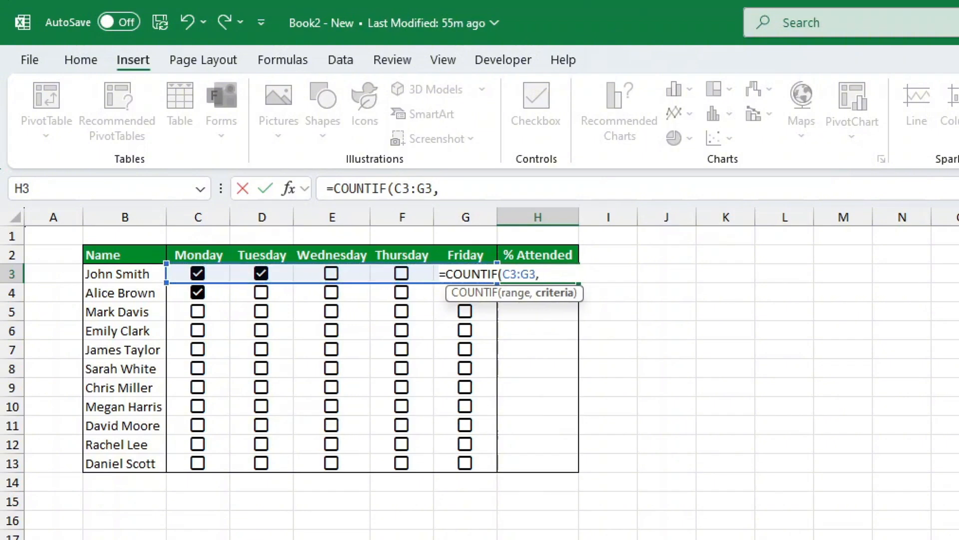
{"action": "type", "text": "TRUE"}
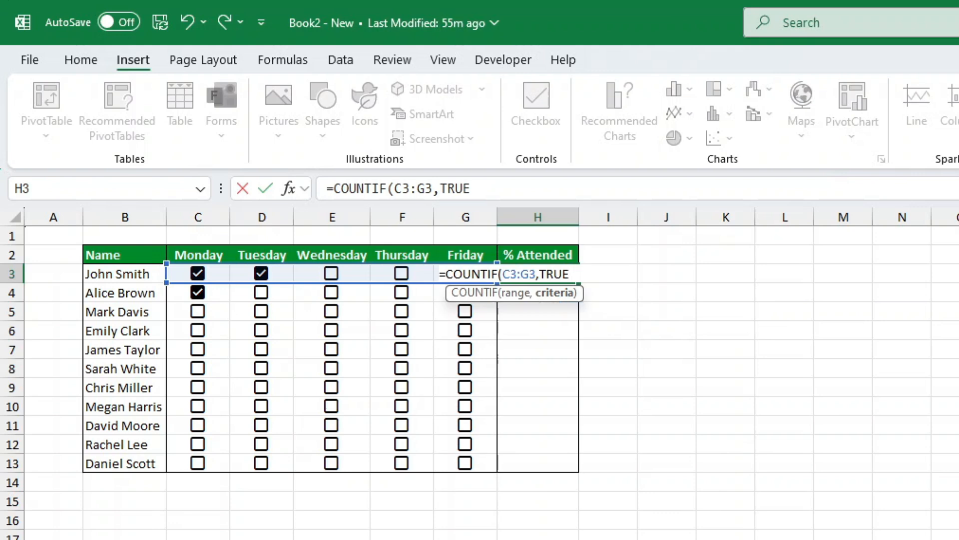
{"action": "type", "text": ")"}
{"action": "key", "text": "Return"}
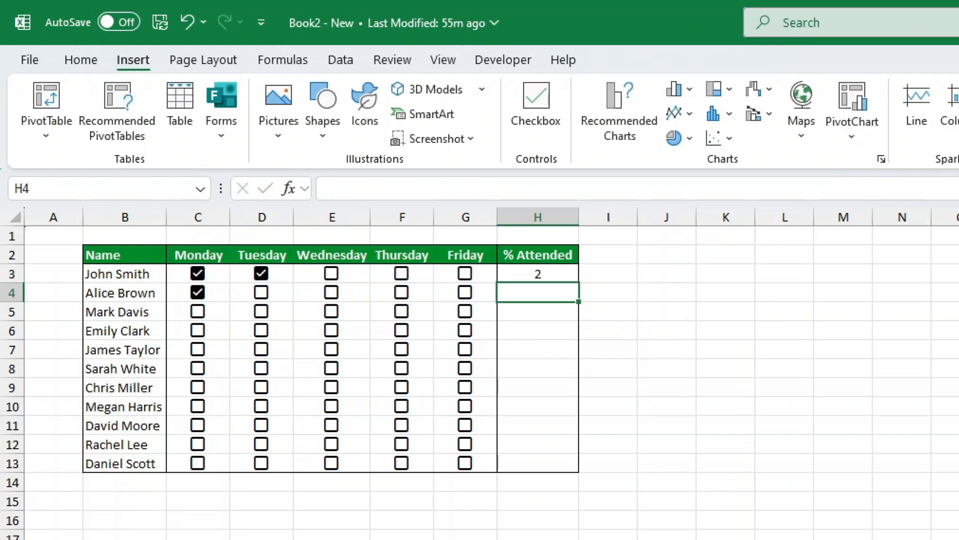
{"action": "left_click", "coordinate": [331, 274]}
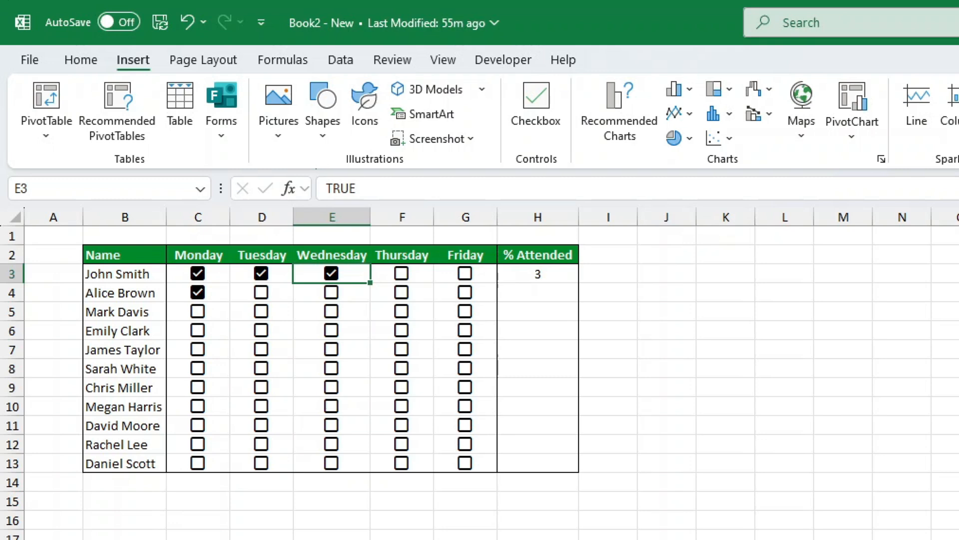
Extend the formula in H3 to =COUNTIF(C3:G3,TRUE)/COUNTA(C3:G3) to get the attended share.
{"action": "left_click", "coordinate": [535, 269]}
{"action": "left_click", "coordinate": [525, 189]}
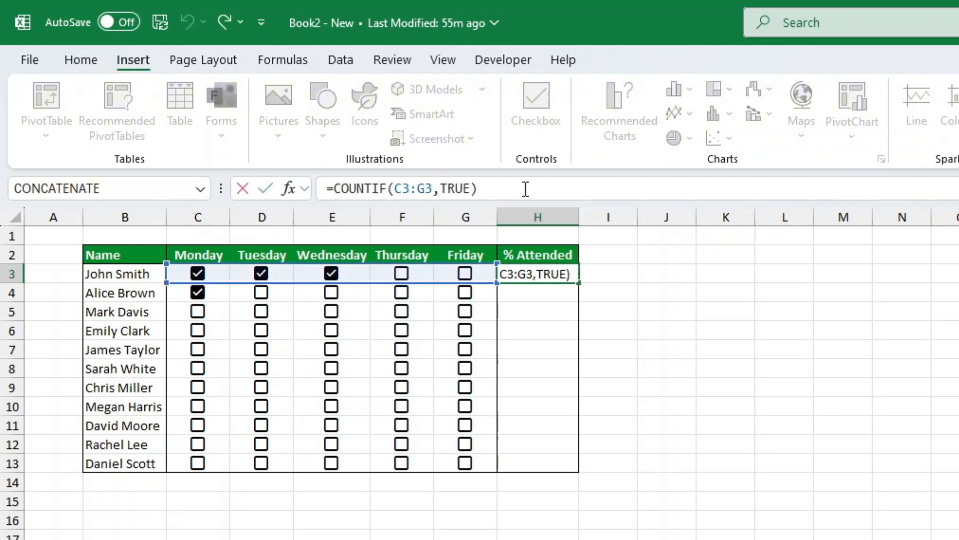
{"action": "type", "text": "/COUNTA"}
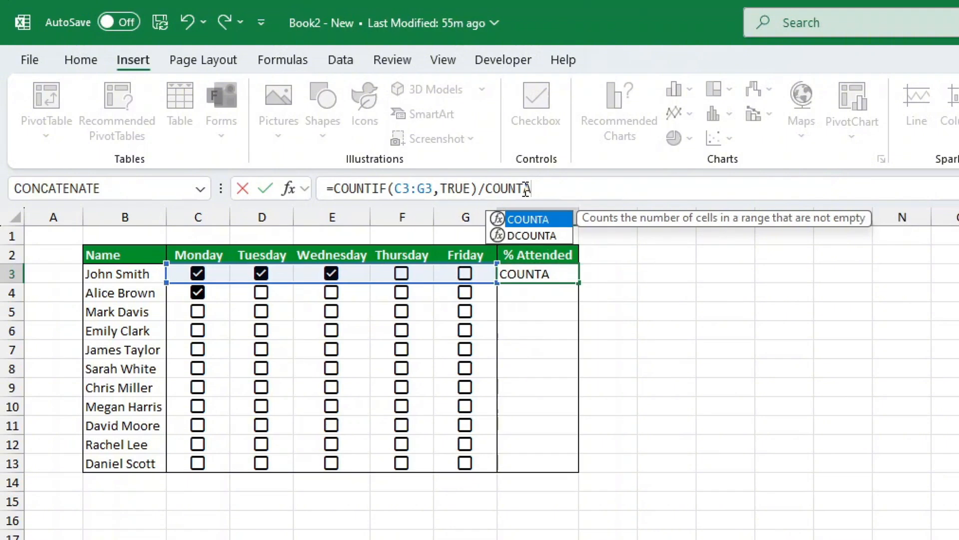
{"action": "type", "text": "("}
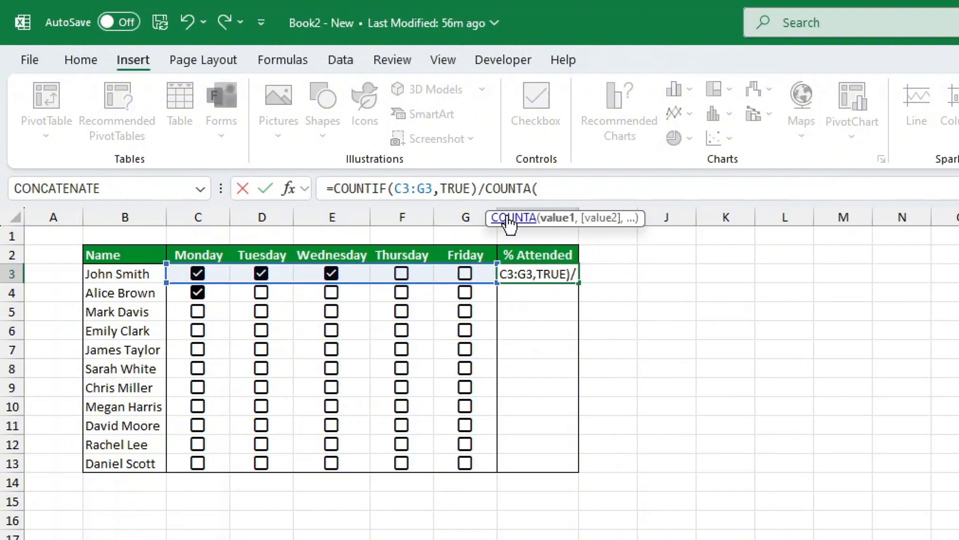
{"action": "left_click_drag", "start_coordinate": [214, 273], "coordinate": [451, 274]}
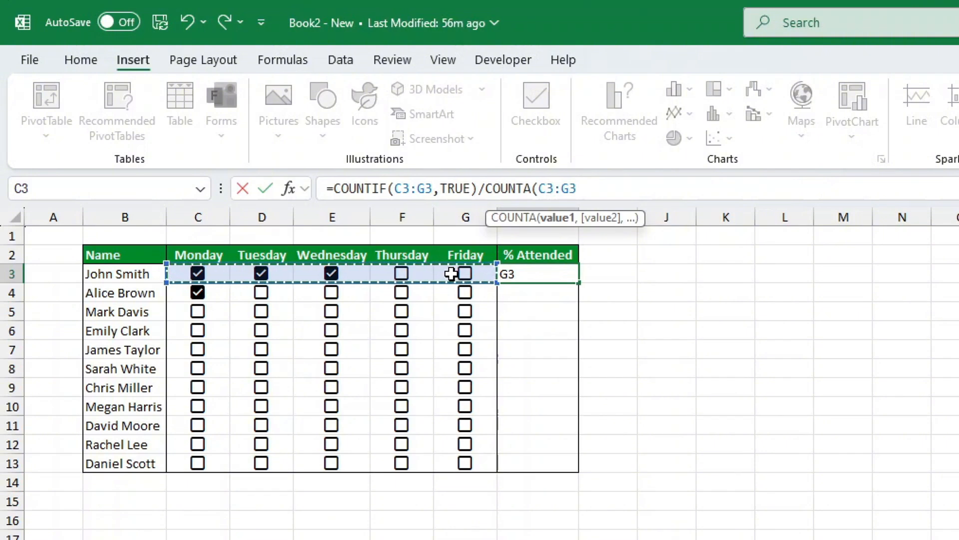
{"action": "type", "text": ")"}
{"action": "key", "text": "ctrl+Return"}
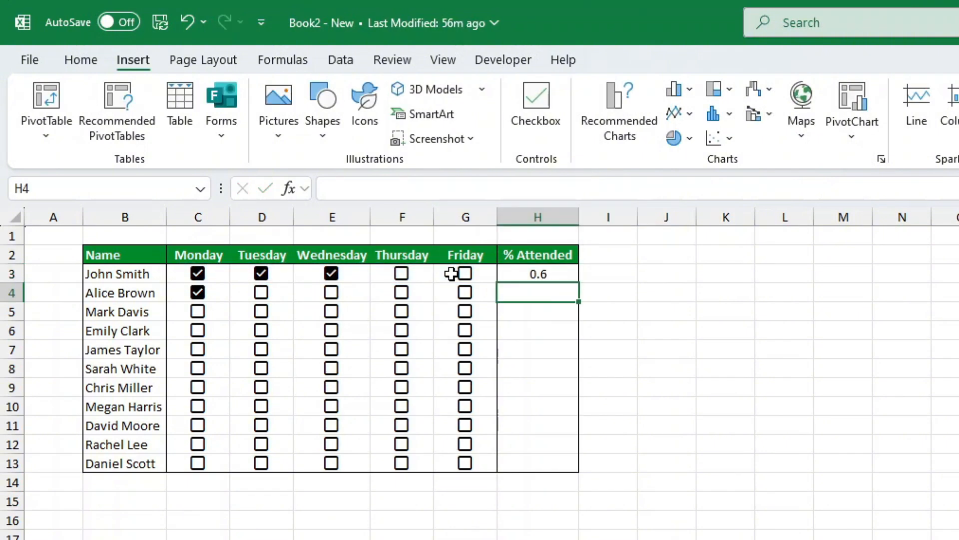
Fill the H3 formula down to H13 and format the % Attended results as percentages.
{"action": "left_click", "coordinate": [568, 273]}
{"action": "left_click_drag", "start_coordinate": [578, 281], "coordinate": [570, 465]}
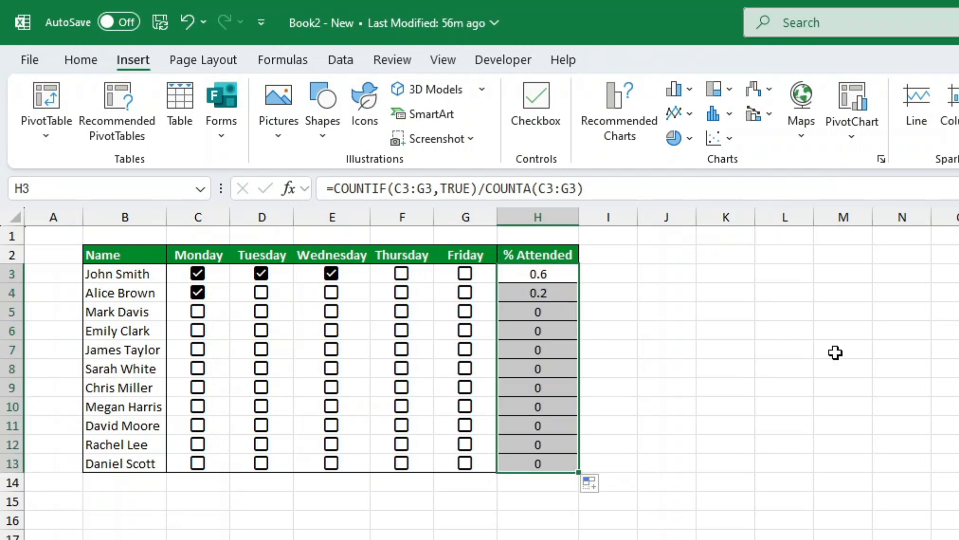
{"action": "key", "text": "ctrl+shift+5"}
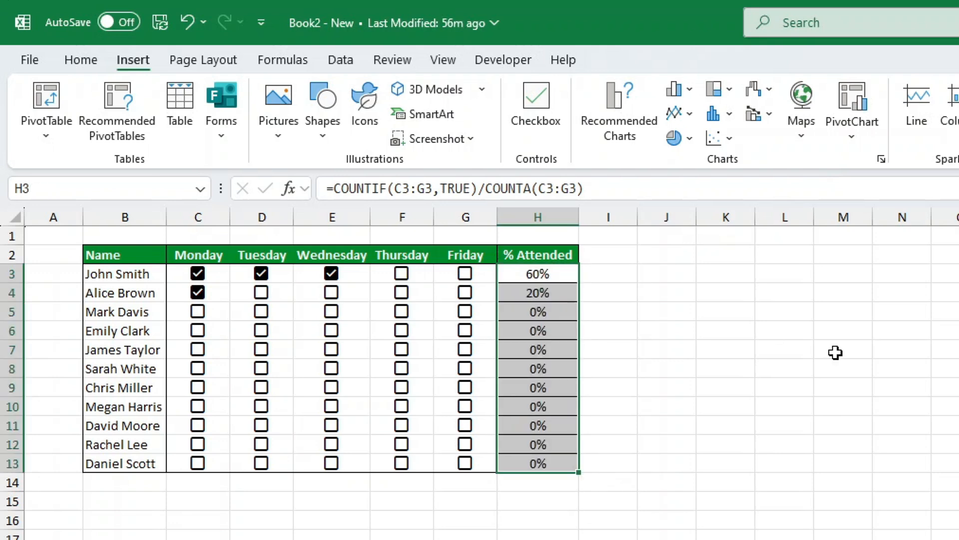
Apply only outside borders to the % Attended cells H3:H13.
{"action": "left_click", "coordinate": [81, 60]}
{"action": "left_click", "coordinate": [301, 126]}
{"action": "left_click", "coordinate": [321, 343]}
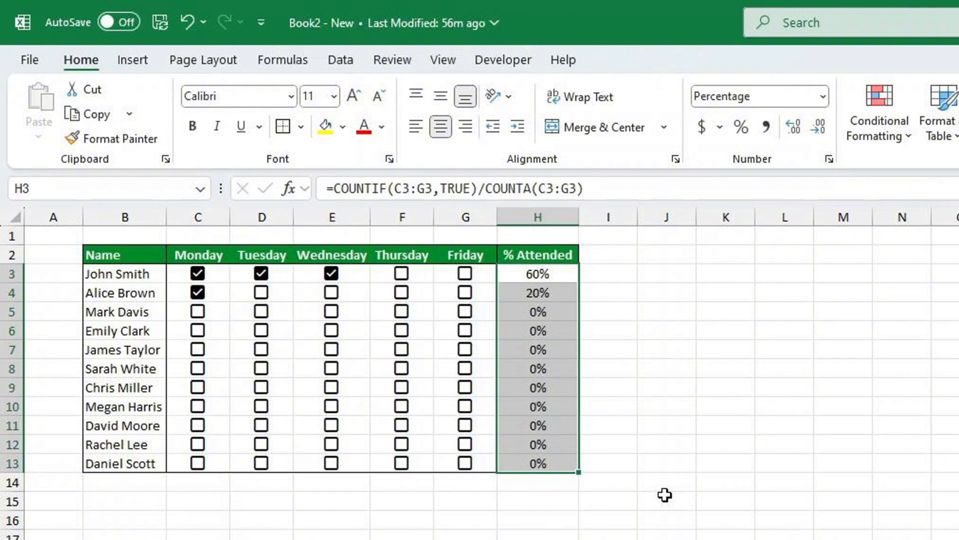
Apply the green-to-white color scale to the % Attended cells H3:H13, with green for the highest values.
{"action": "left_click", "coordinate": [904, 138]}
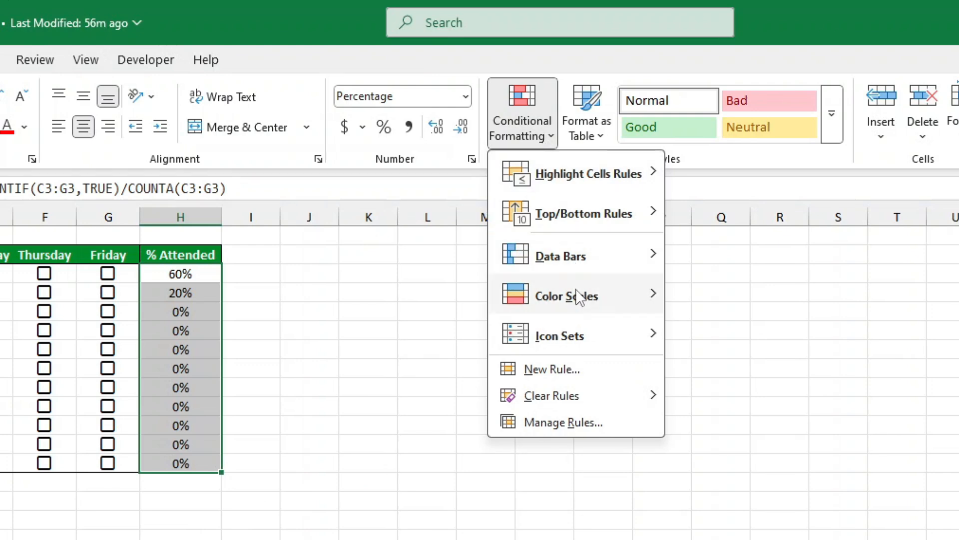
{"action": "mouse_move", "coordinate": [585, 295]}
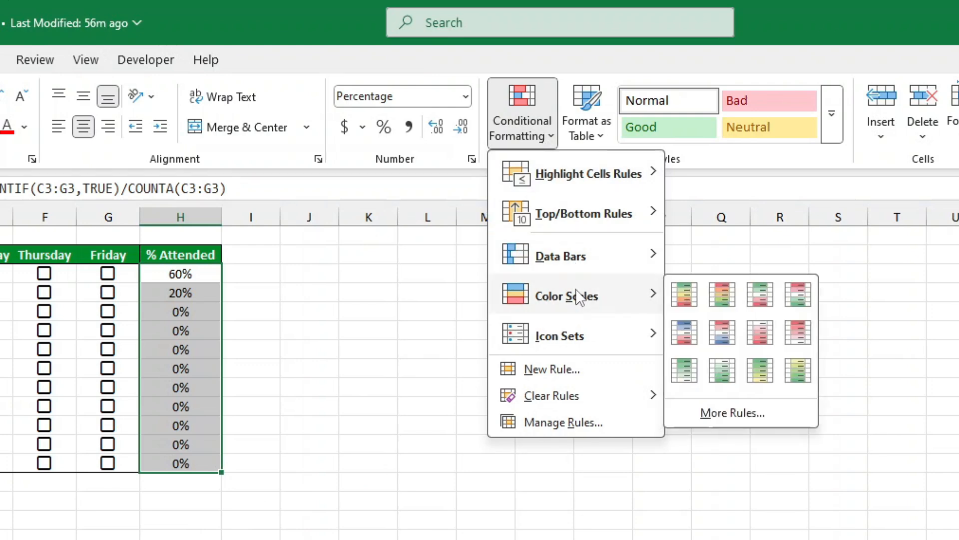
{"action": "left_click", "coordinate": [689, 372]}
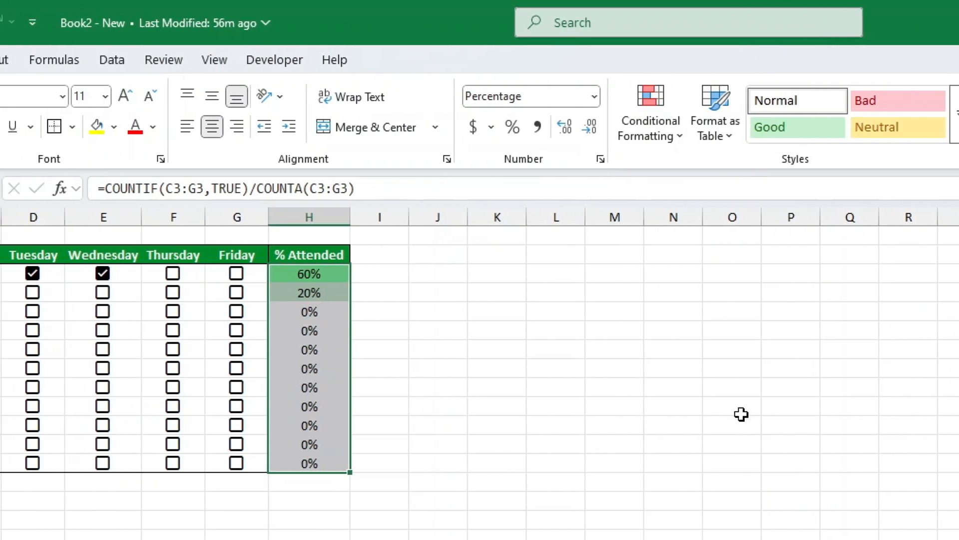
Tick Thursday in row 3, Monday through Wednesday in row 5, and Monday in rows 6 and 7.
{"action": "left_click", "coordinate": [401, 274]}
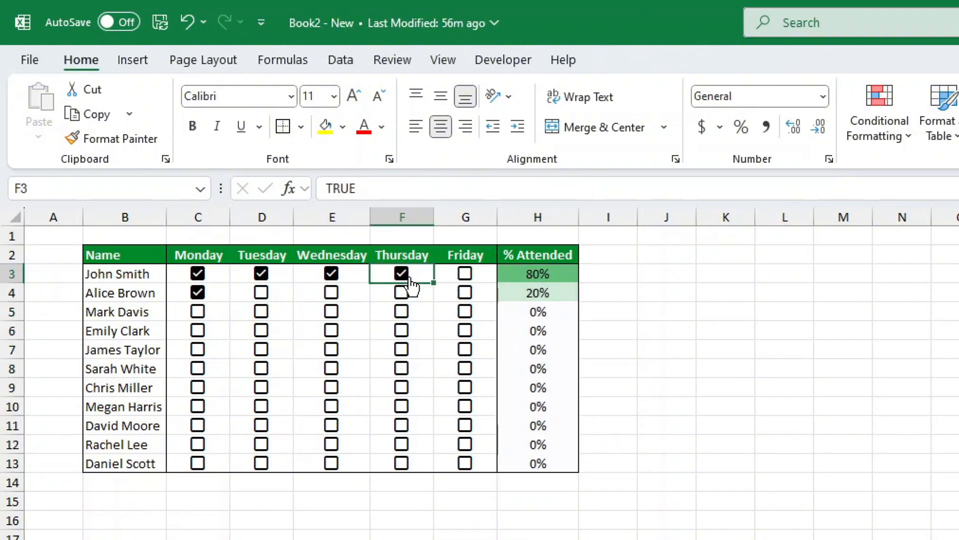
{"action": "left_click", "coordinate": [197, 330]}
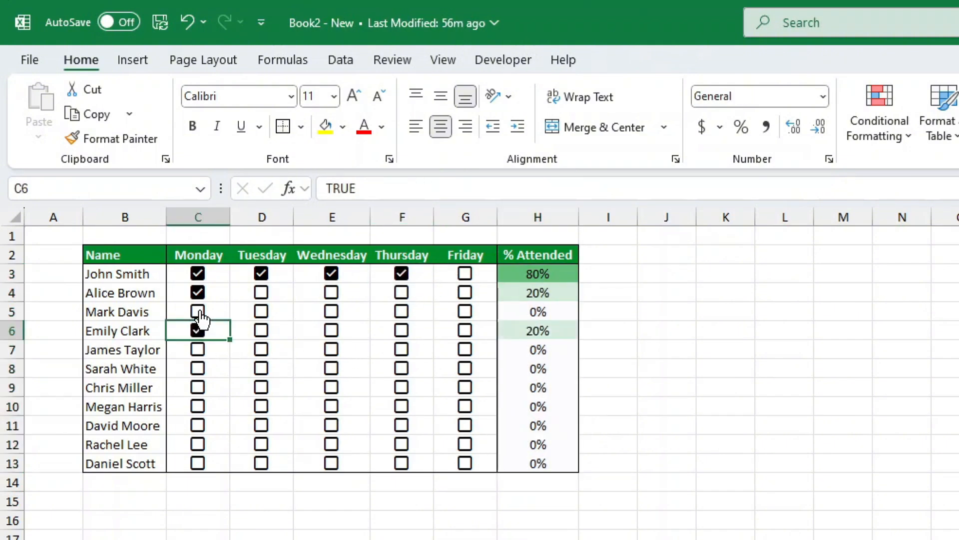
{"action": "left_click", "coordinate": [197, 311]}
{"action": "left_click", "coordinate": [260, 311]}
{"action": "left_click", "coordinate": [331, 311]}
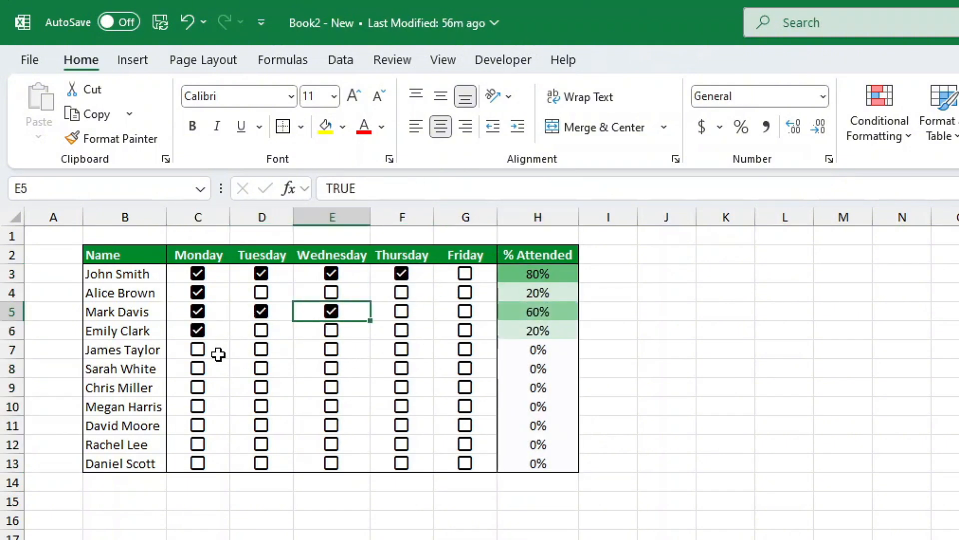
{"action": "left_click", "coordinate": [197, 350]}
Tick every checkbox from Monday to Friday in row 8 to mark full attendance.
{"action": "left_click", "coordinate": [212, 375]}
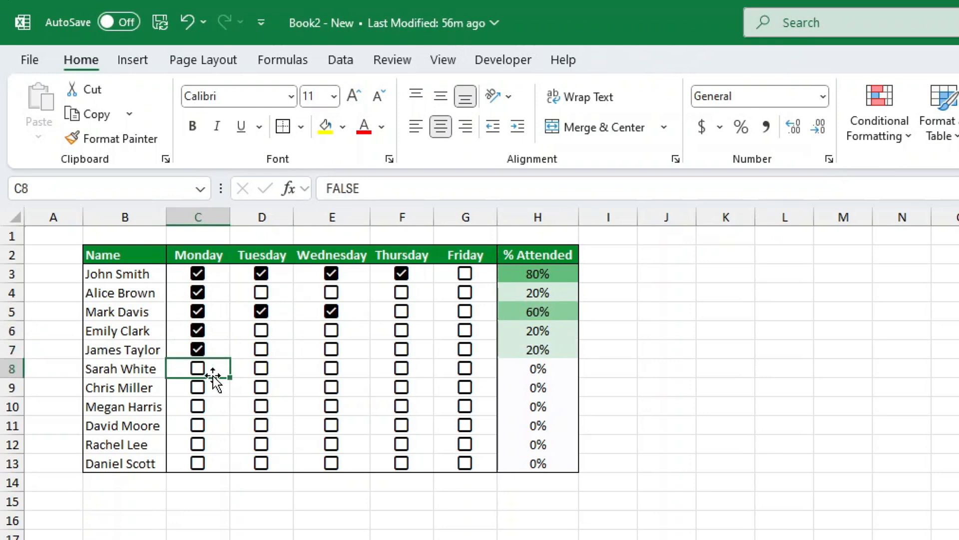
{"action": "left_click", "coordinate": [197, 368]}
{"action": "left_click", "coordinate": [331, 368]}
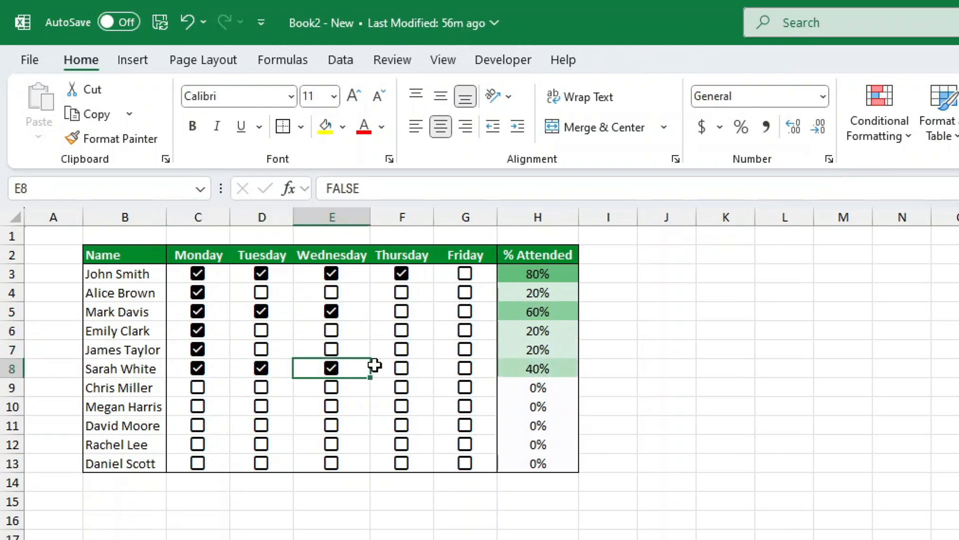
{"action": "left_click", "coordinate": [402, 368]}
{"action": "left_click", "coordinate": [465, 371]}
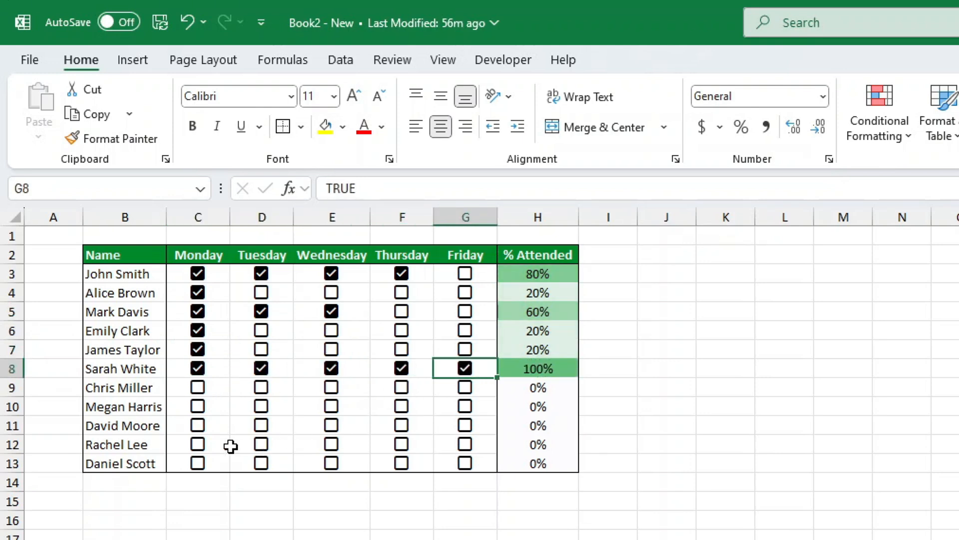
Tick Monday and Tuesday in row 9, and Monday, Wednesday, Thursday and Friday in row 10.
{"action": "left_click", "coordinate": [197, 387]}
{"action": "left_click", "coordinate": [256, 389]}
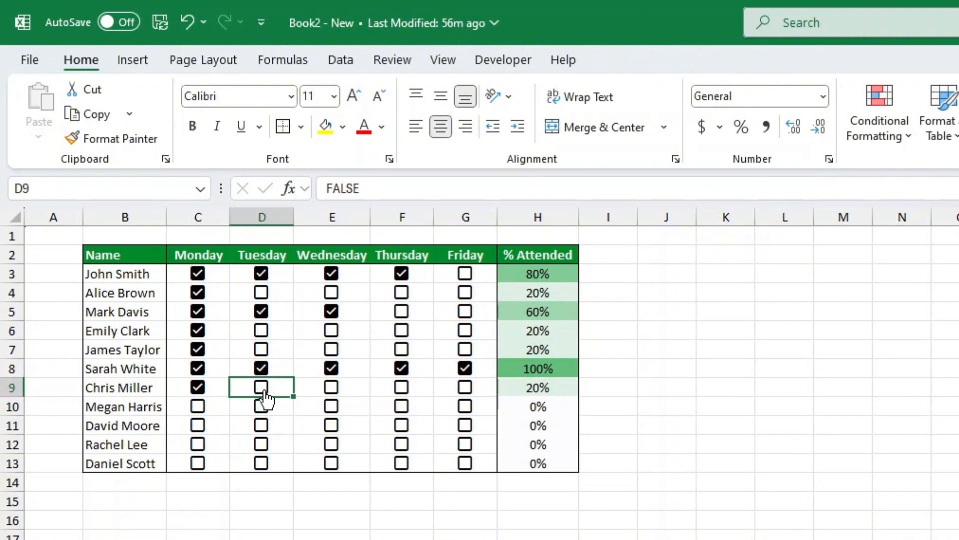
{"action": "left_click", "coordinate": [199, 409]}
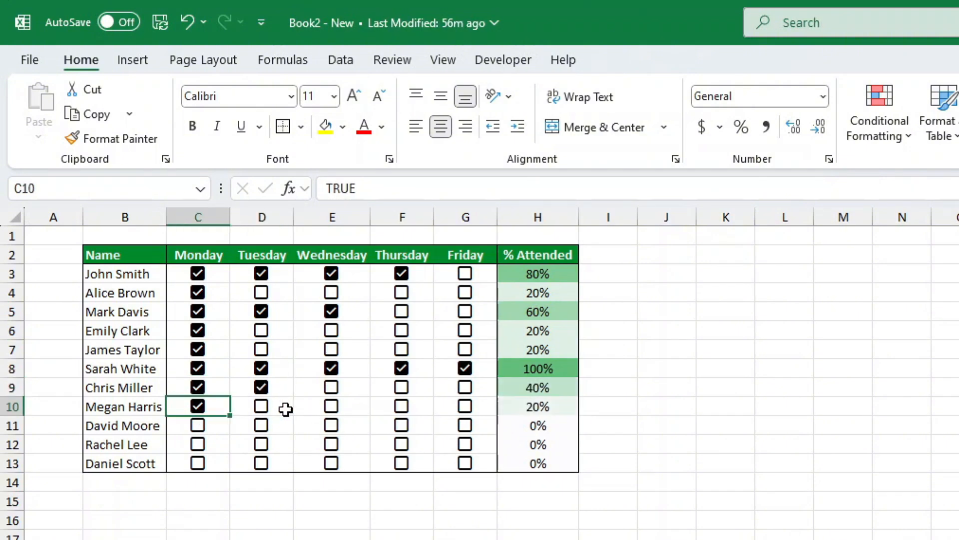
{"action": "left_click", "coordinate": [331, 406]}
{"action": "left_click", "coordinate": [397, 416]}
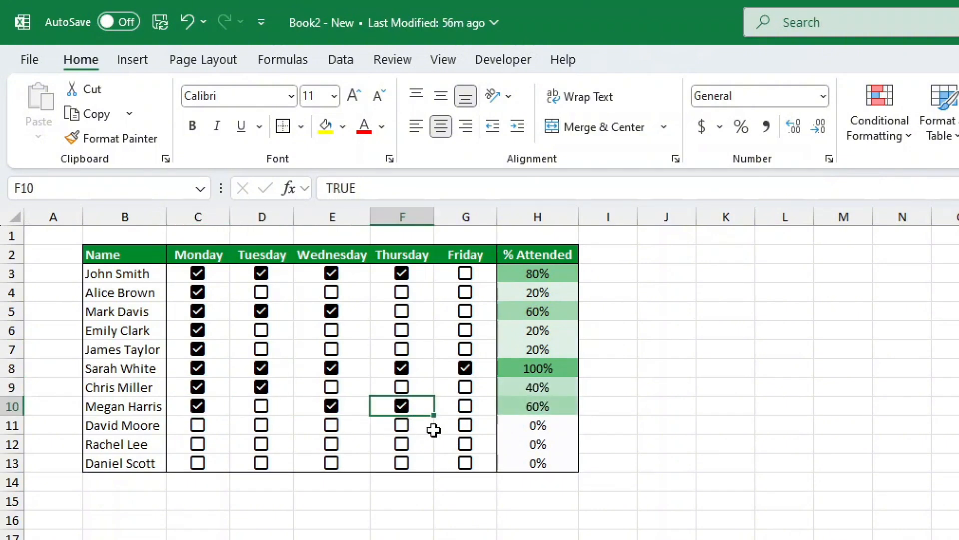
{"action": "left_click", "coordinate": [465, 413]}
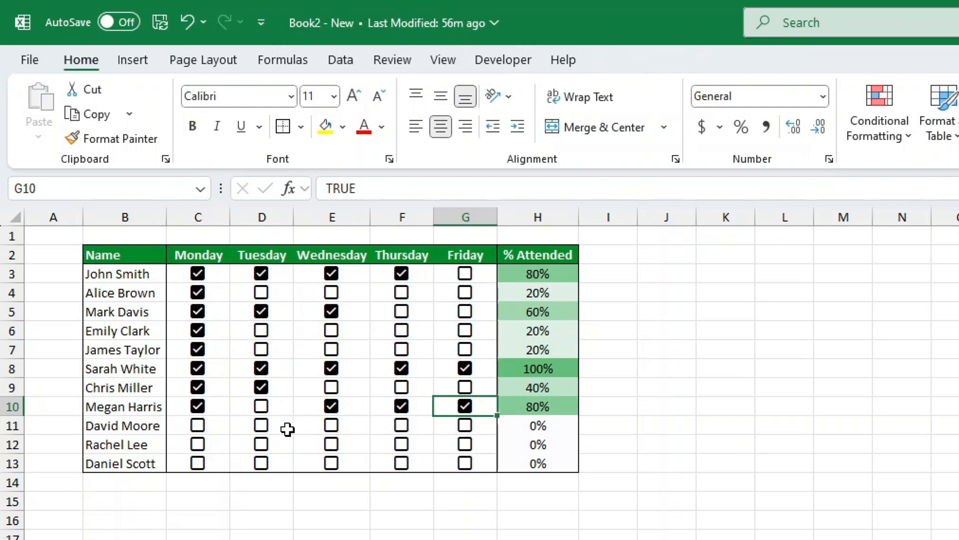
Tick Tuesday, Wednesday and Thursday in row 11, and Tuesday and Thursday in row 13.
{"action": "left_click", "coordinate": [260, 428]}
{"action": "left_click", "coordinate": [342, 428]}
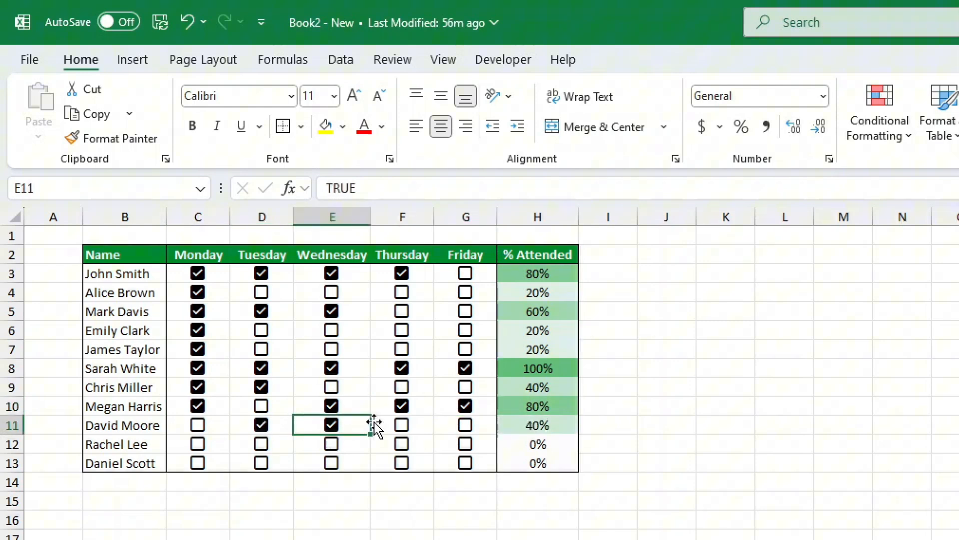
{"action": "left_click", "coordinate": [400, 428]}
{"action": "left_click", "coordinate": [261, 463]}
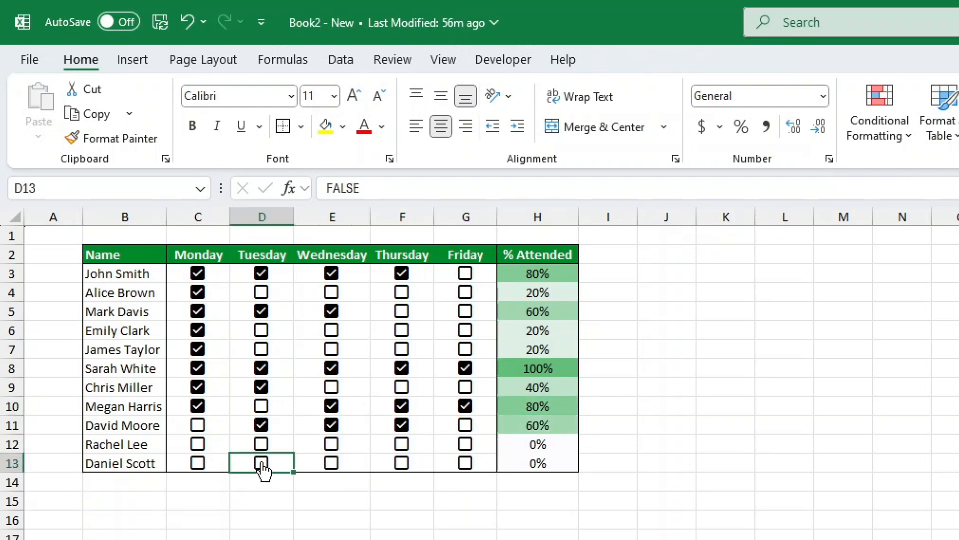
{"action": "left_click", "coordinate": [400, 464]}
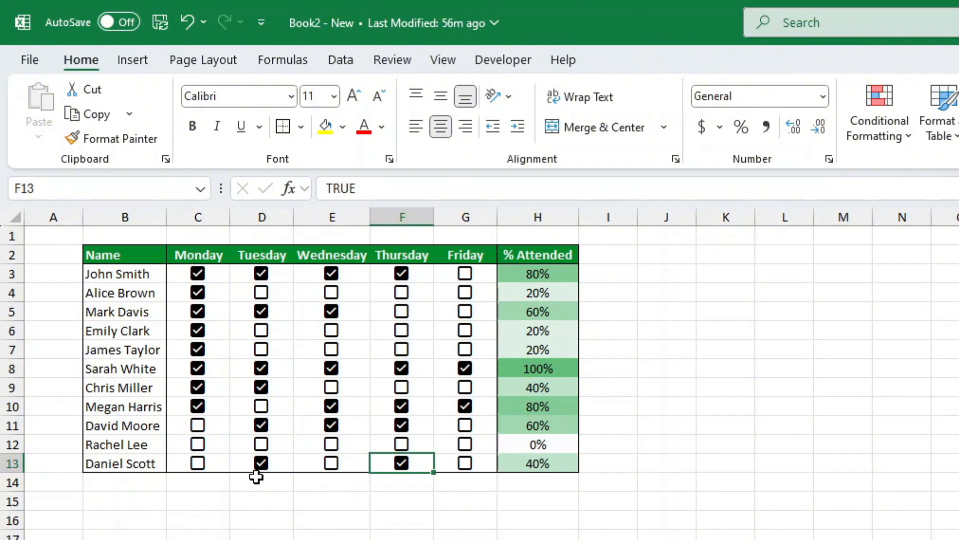
Tick Monday, Thursday and Friday in row 12, and move the selection to an empty cell away from the table.
{"action": "left_click", "coordinate": [198, 445]}
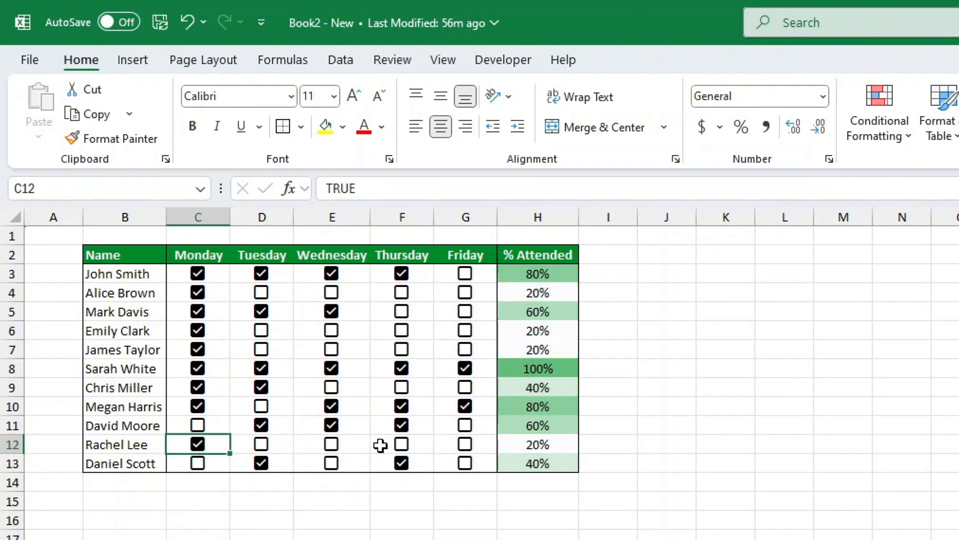
{"action": "left_click", "coordinate": [400, 444]}
{"action": "left_click", "coordinate": [466, 445]}
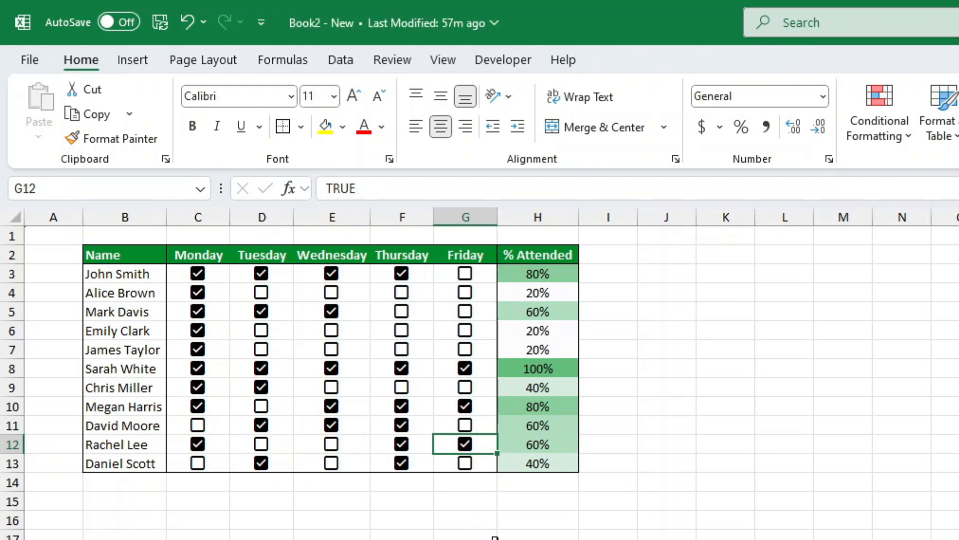
{"action": "left_click", "coordinate": [958, 539]}
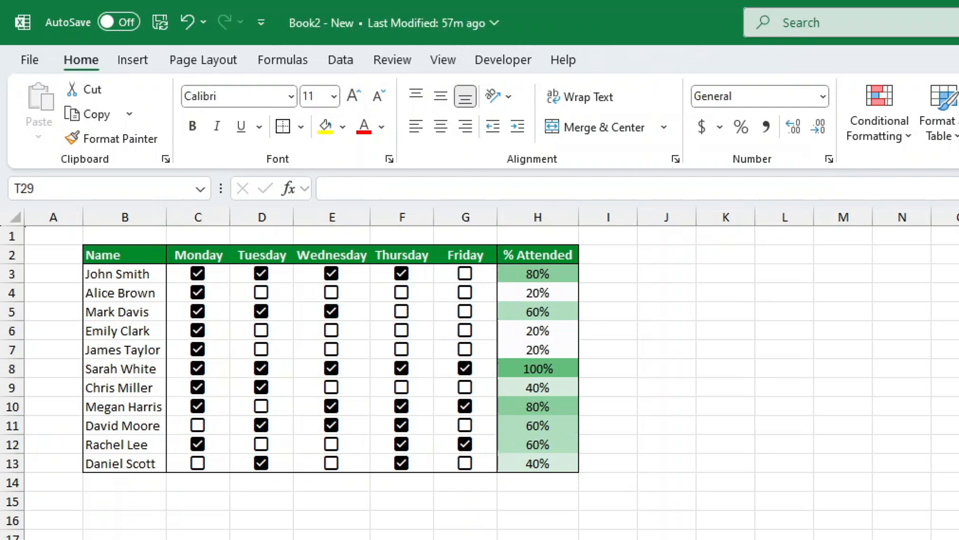